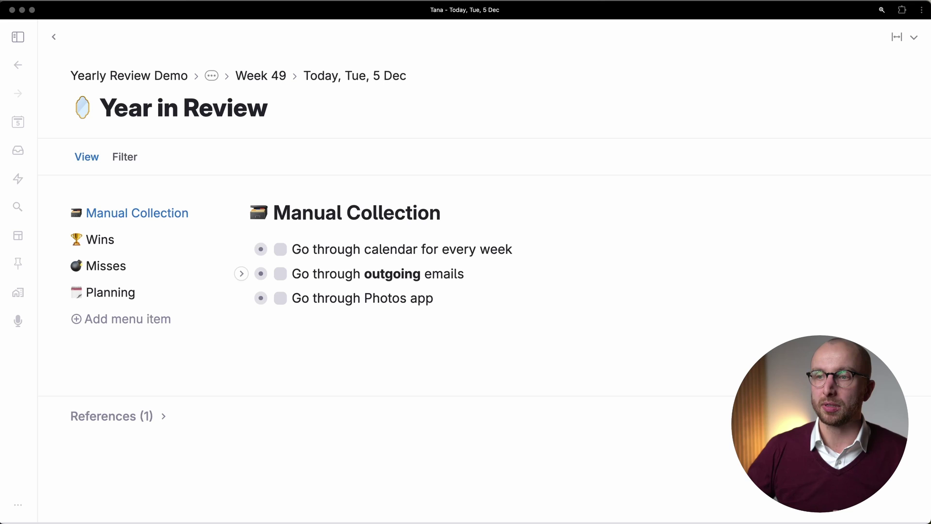
# Review the new-job win under the calendar review task, keeping its Business life theme
pyautogui.click(241, 250)
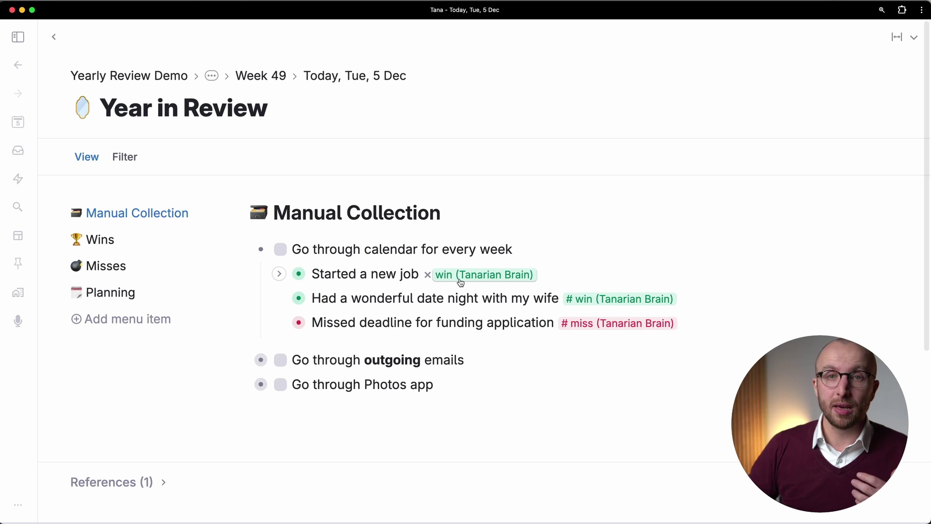
pyautogui.click(279, 275)
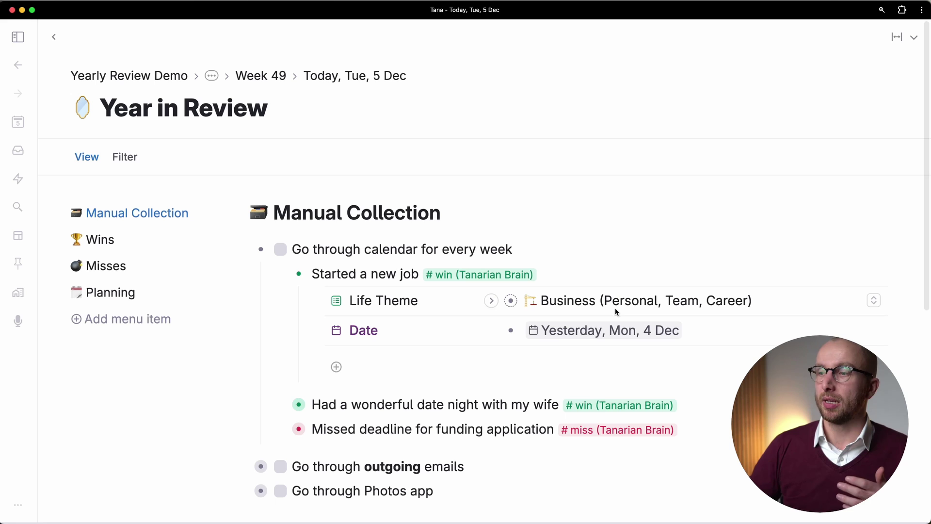
pyautogui.click(874, 300)
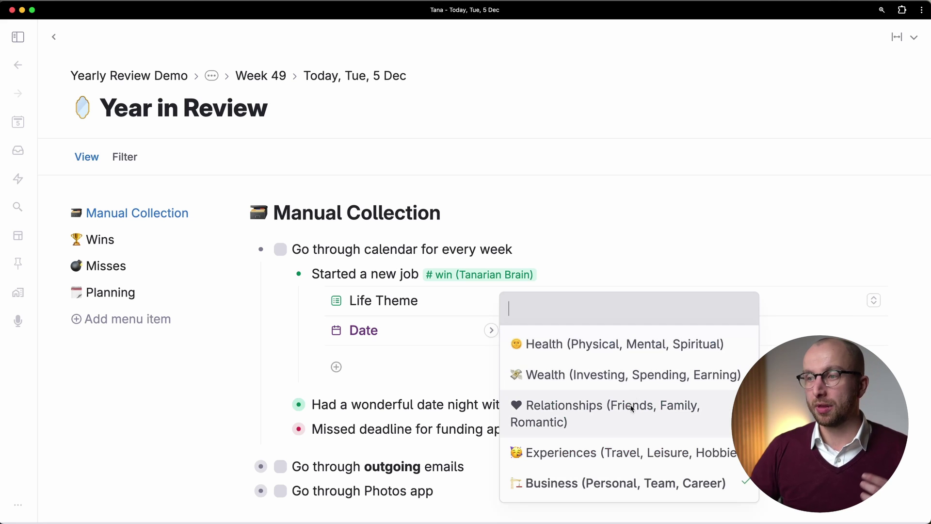
pyautogui.click(729, 260)
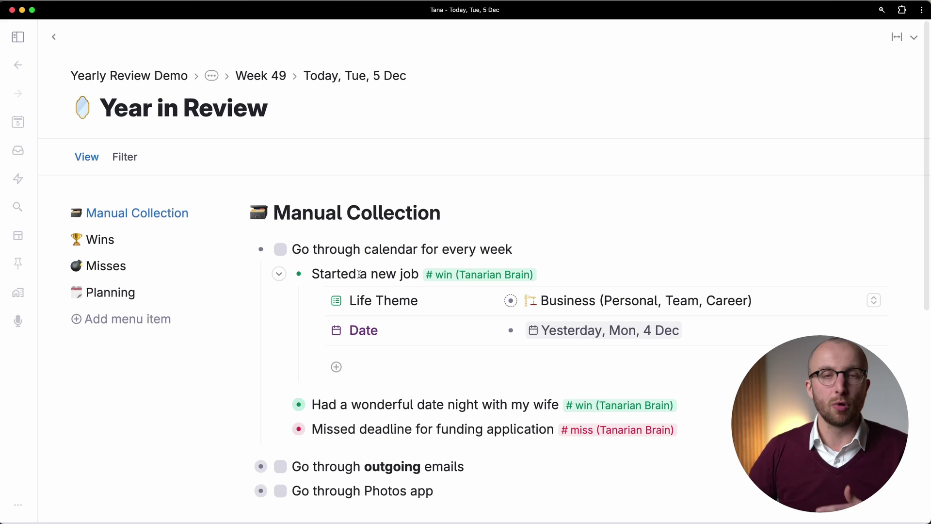
pyautogui.click(279, 274)
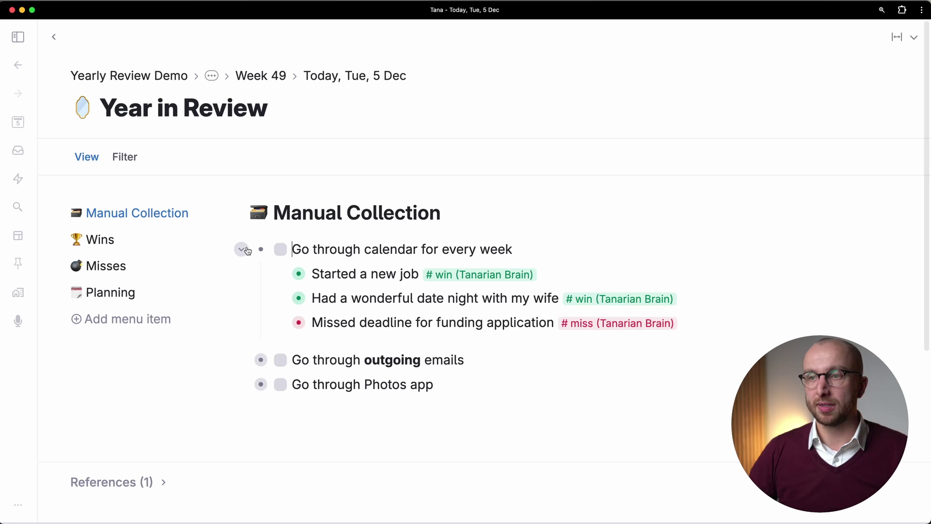
pyautogui.click(246, 250)
# Check the workshop proposal win's theme and date under the outgoing emails task
pyautogui.click(243, 274)
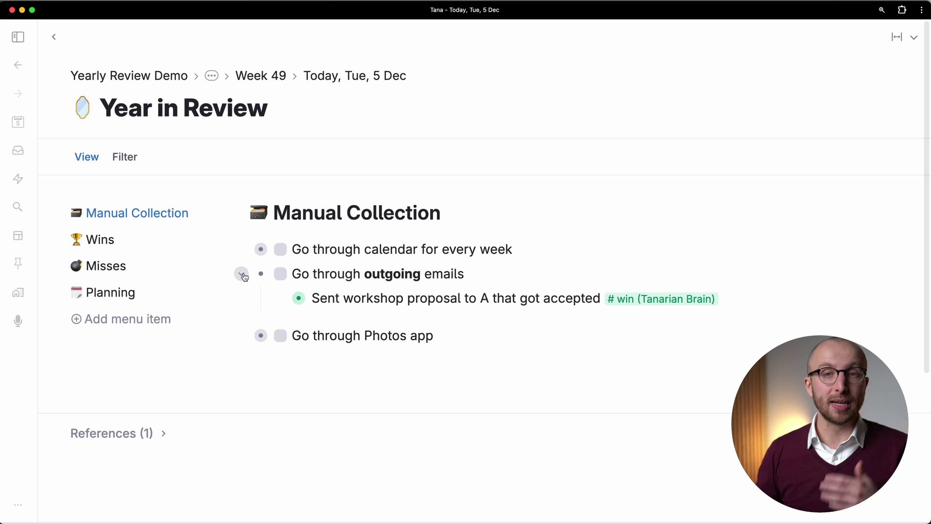
pyautogui.click(279, 302)
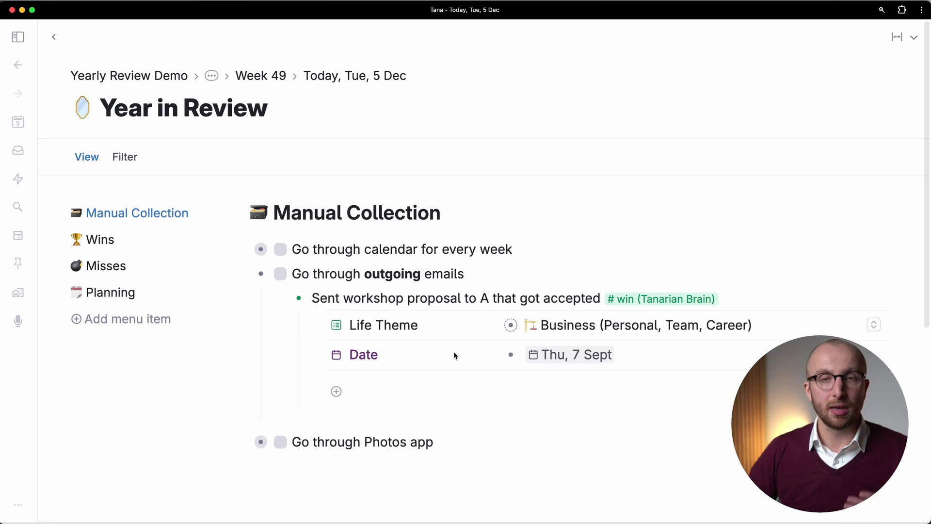
pyautogui.click(280, 299)
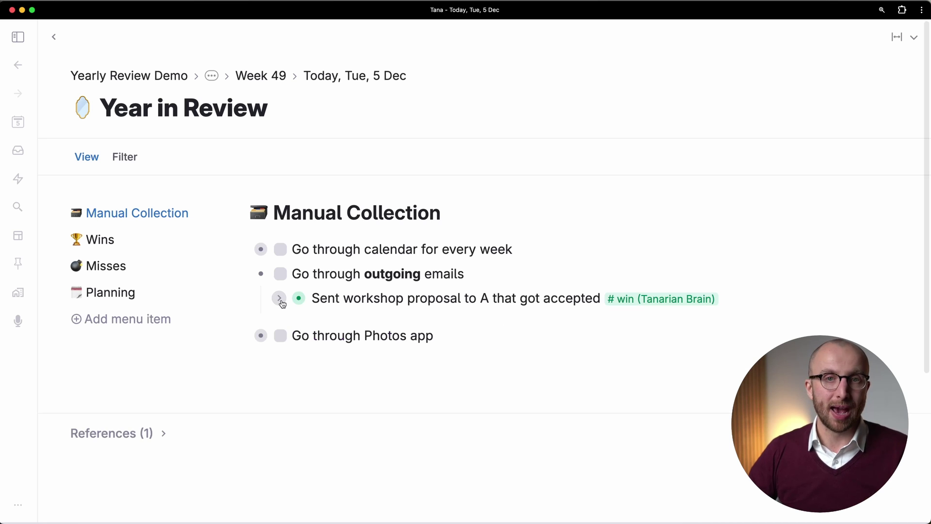
pyautogui.click(241, 274)
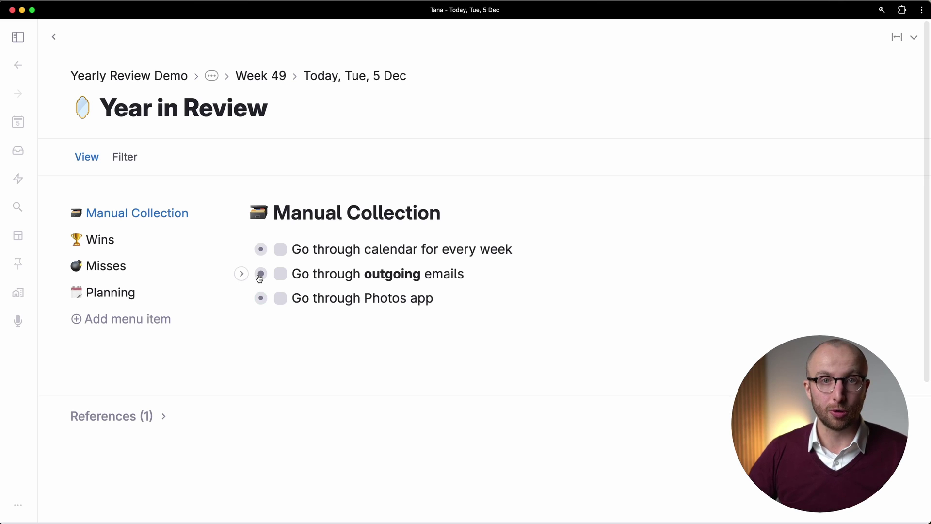
# Reveal the 'Went hiking with Merlin' photo win, themed Experiences and dated Sat, 18 Nov
pyautogui.click(241, 297)
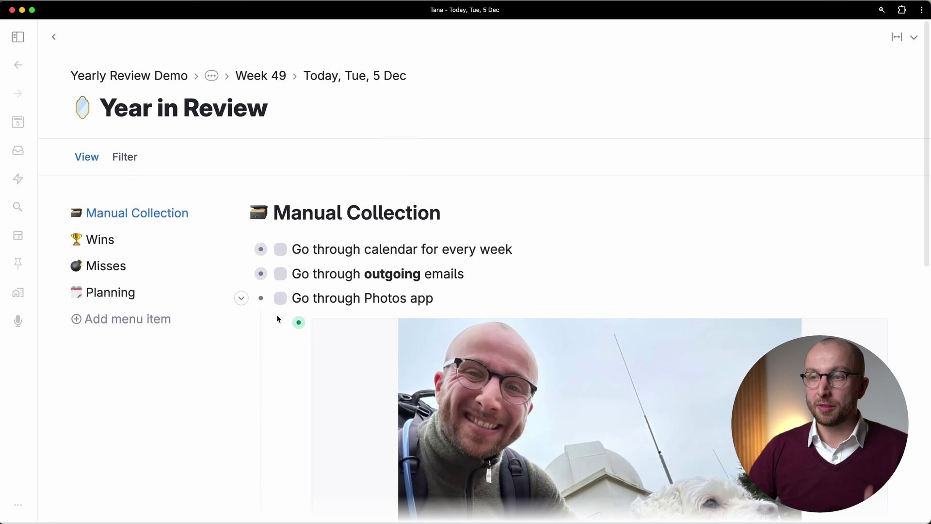
pyautogui.scroll(-5, 316, 333)
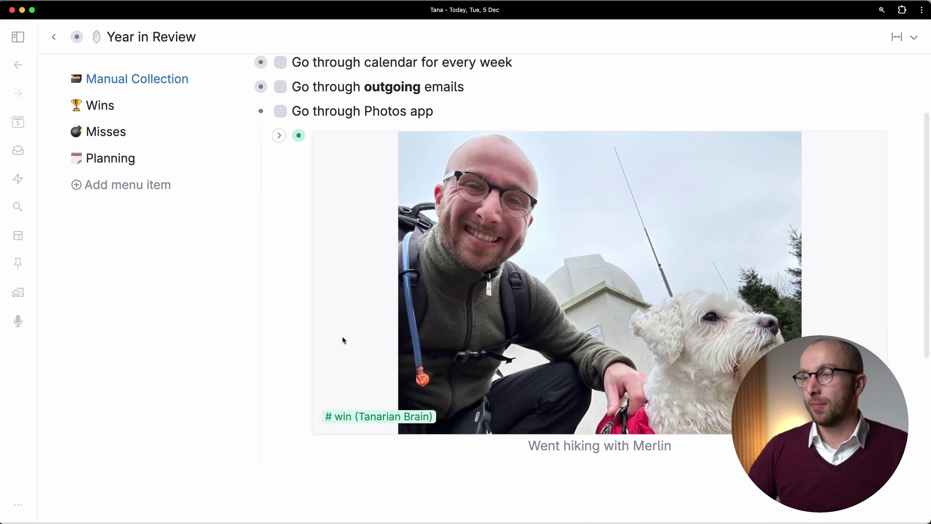
pyautogui.click(278, 136)
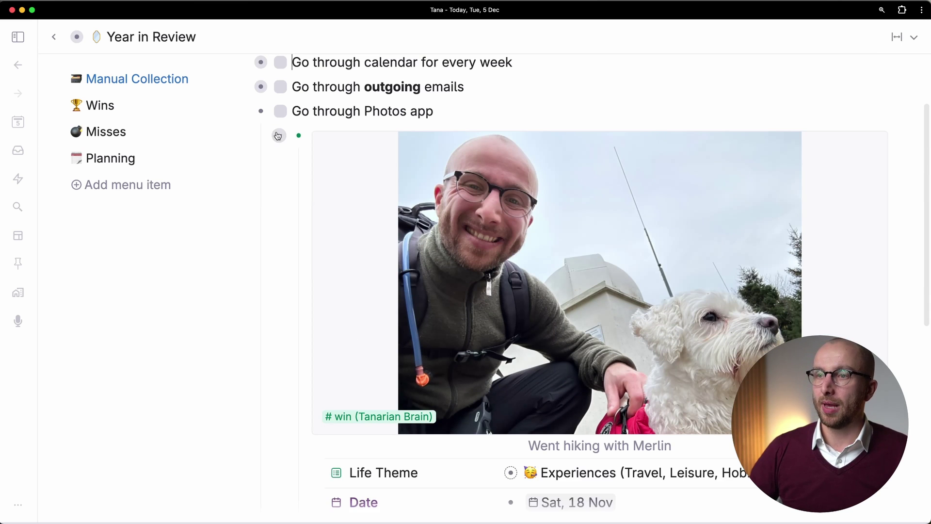
pyautogui.scroll(-3, 371, 296)
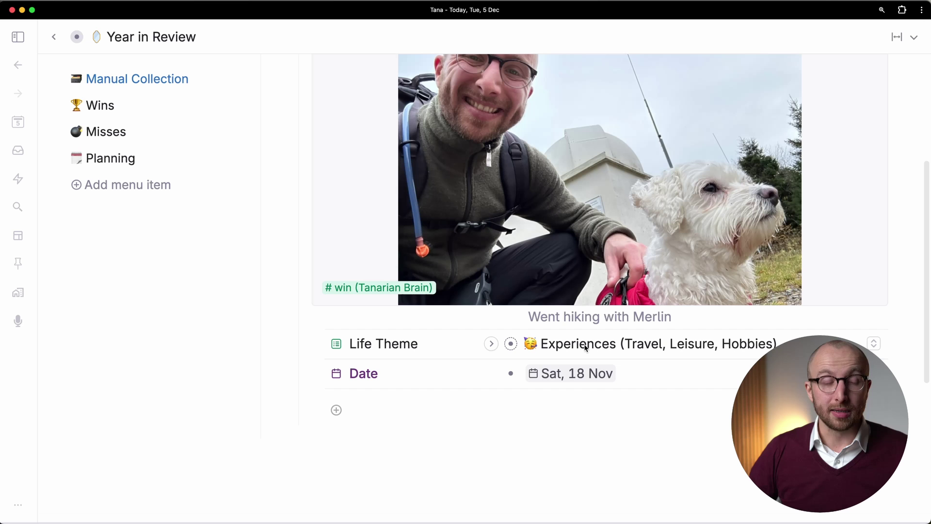
pyautogui.scroll(3, 560, 375)
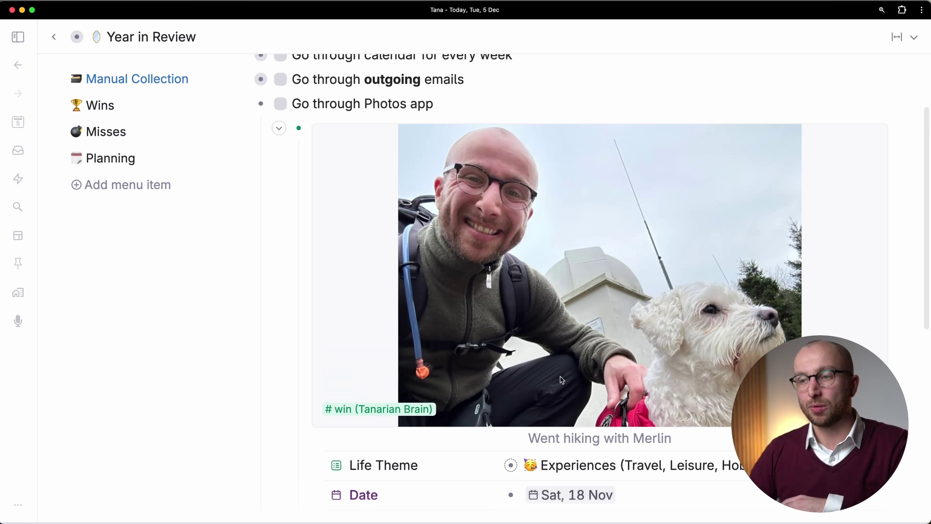
# Collapse the Photos app task and open the Wins collection
pyautogui.click(241, 104)
pyautogui.scroll(3, 297, 211)
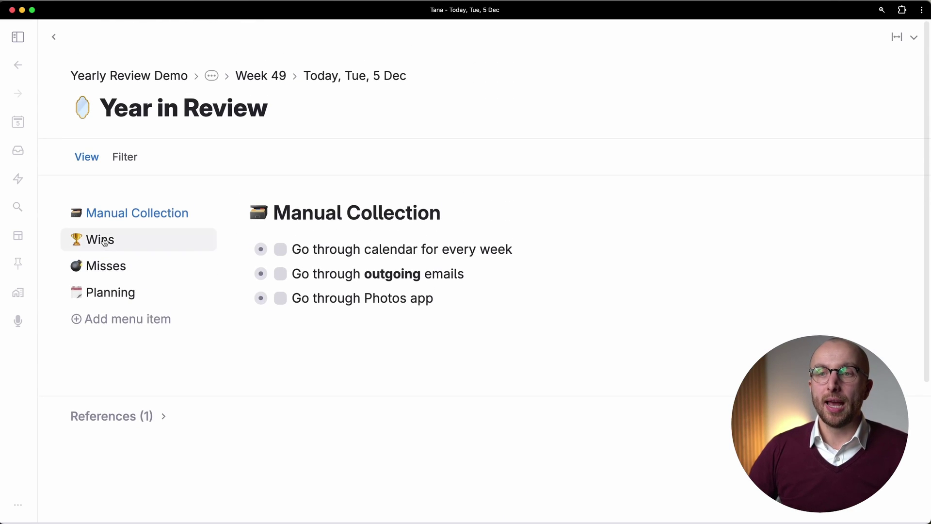
pyautogui.click(143, 243)
pyautogui.scroll(-3, 436, 397)
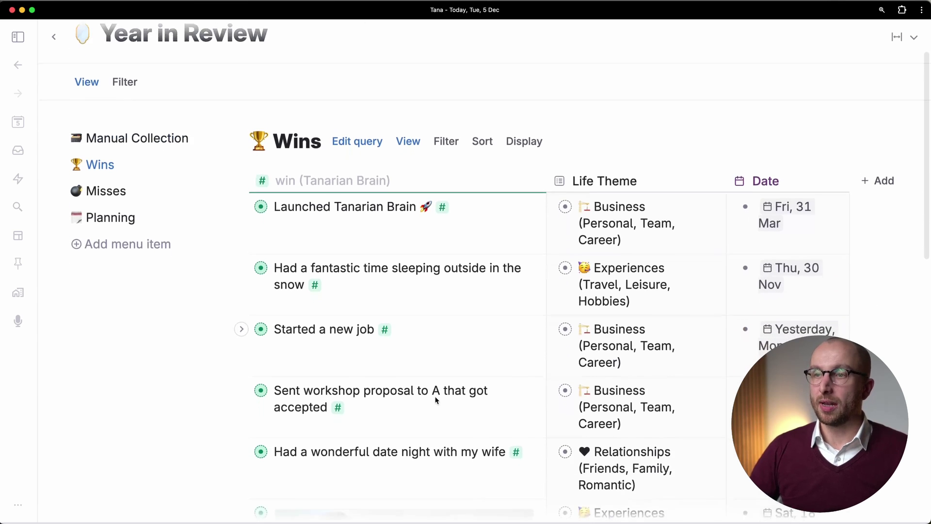
pyautogui.scroll(-3, 573, 340)
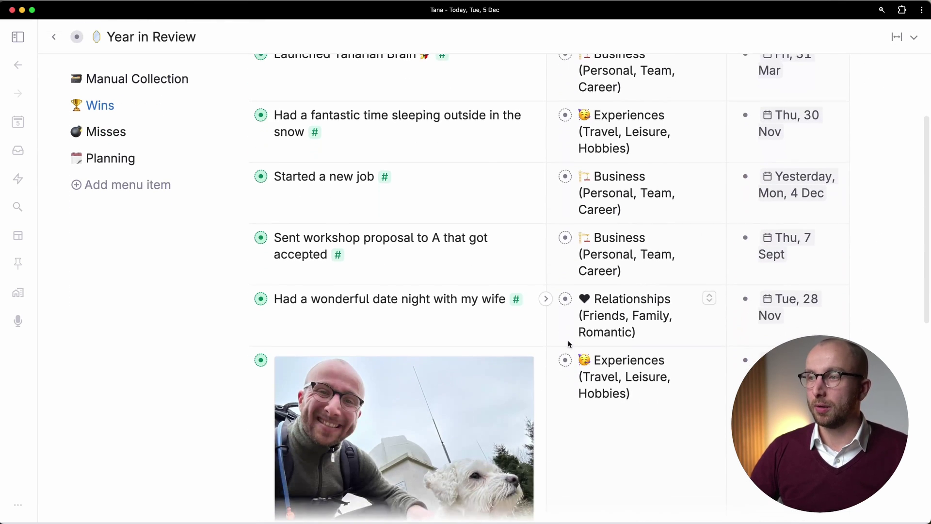
pyautogui.scroll(2, 570, 344)
pyautogui.scroll(1, 568, 344)
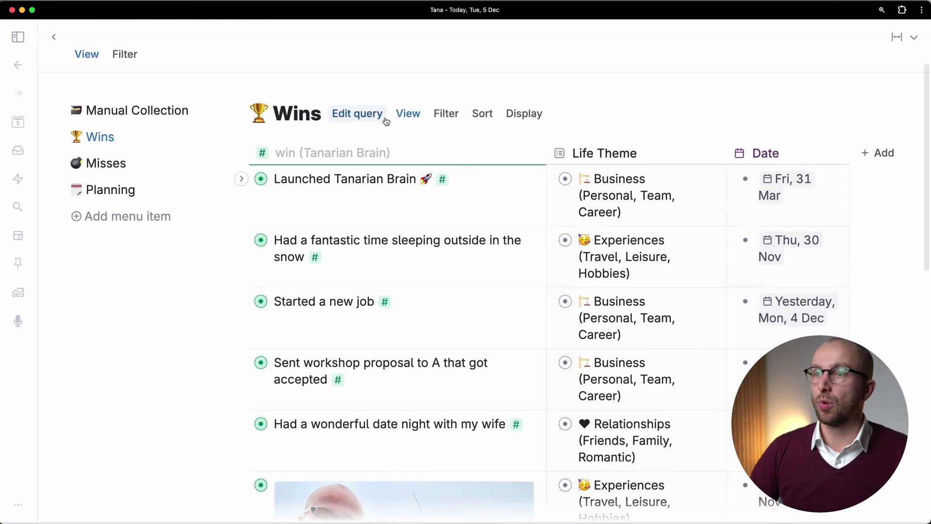
# Display the Wins collection as a December 2023 month calendar
pyautogui.click(408, 113)
pyautogui.click(450, 280)
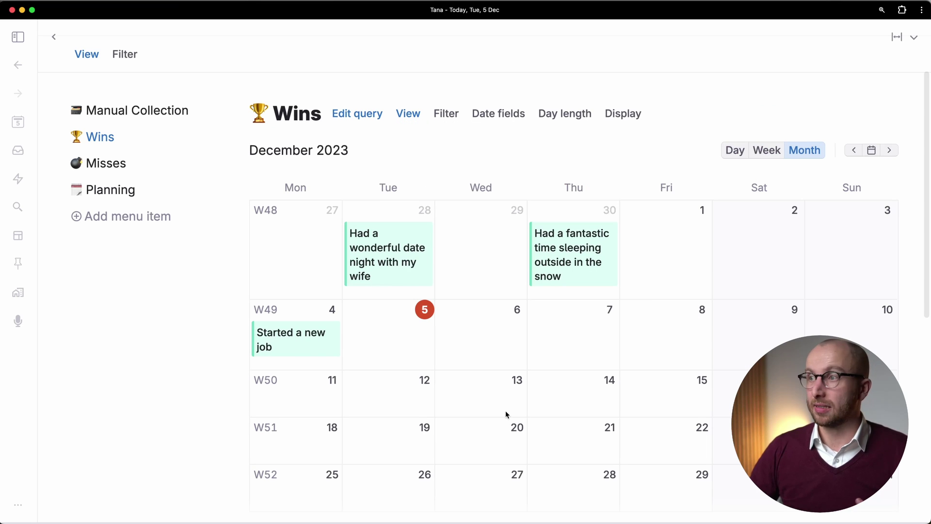
pyautogui.click(410, 116)
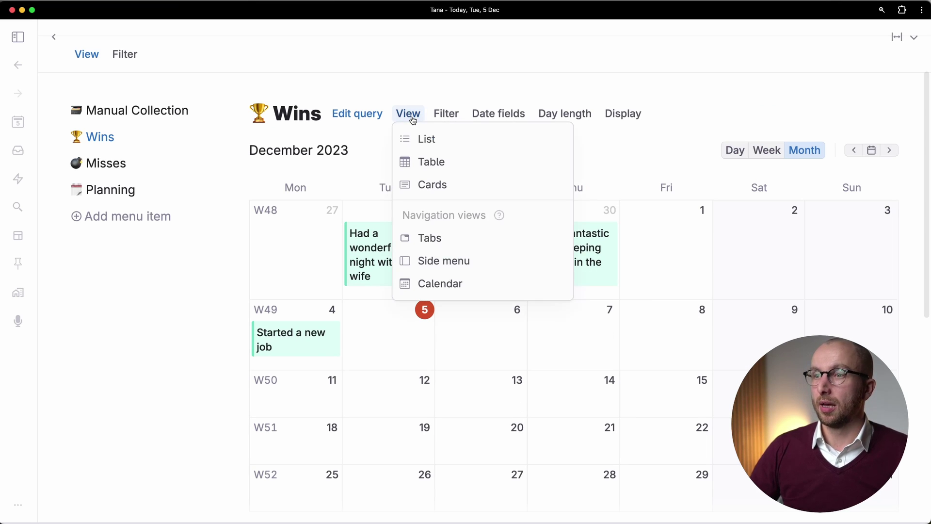
pyautogui.click(412, 117)
pyautogui.click(453, 117)
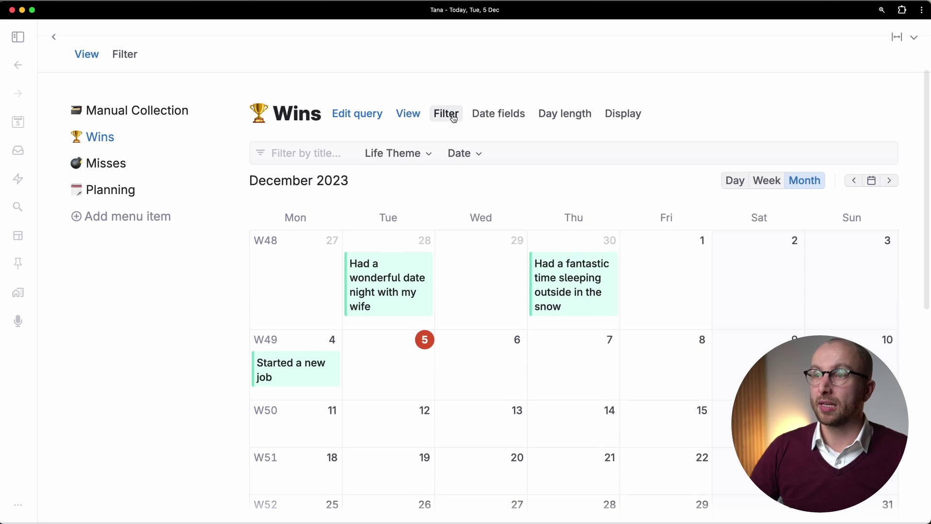
pyautogui.click(427, 154)
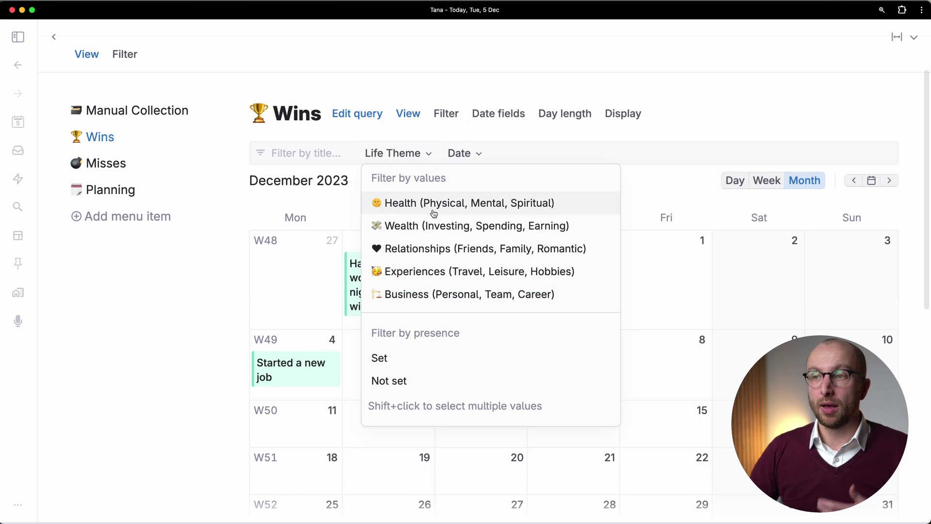
pyautogui.click(441, 292)
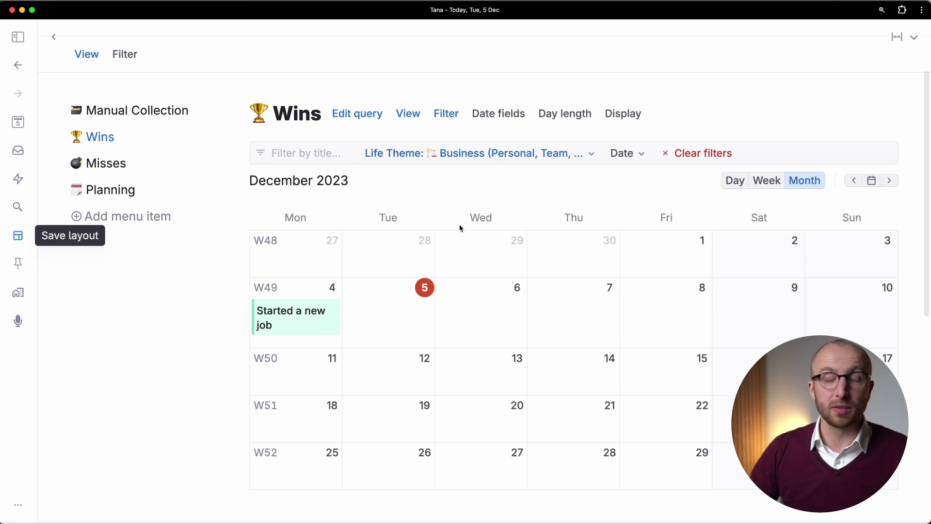
pyautogui.click(464, 154)
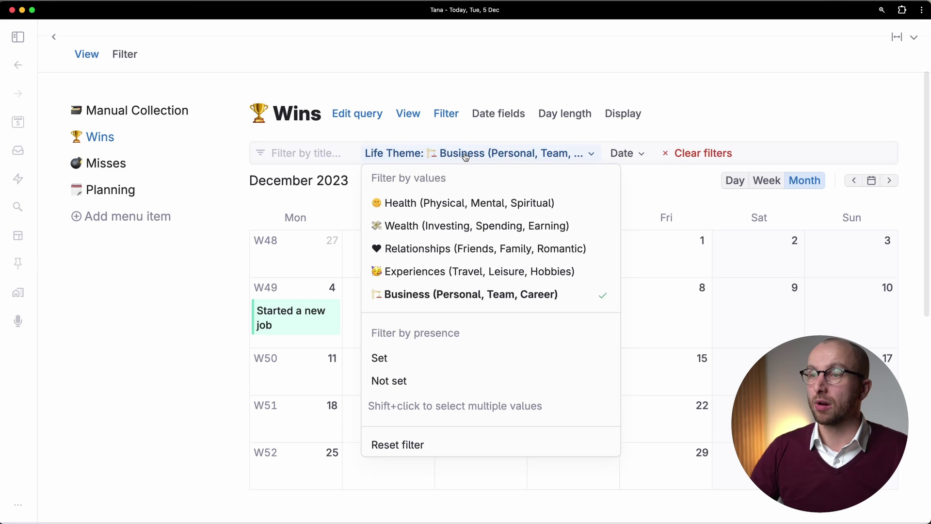
pyautogui.click(433, 248)
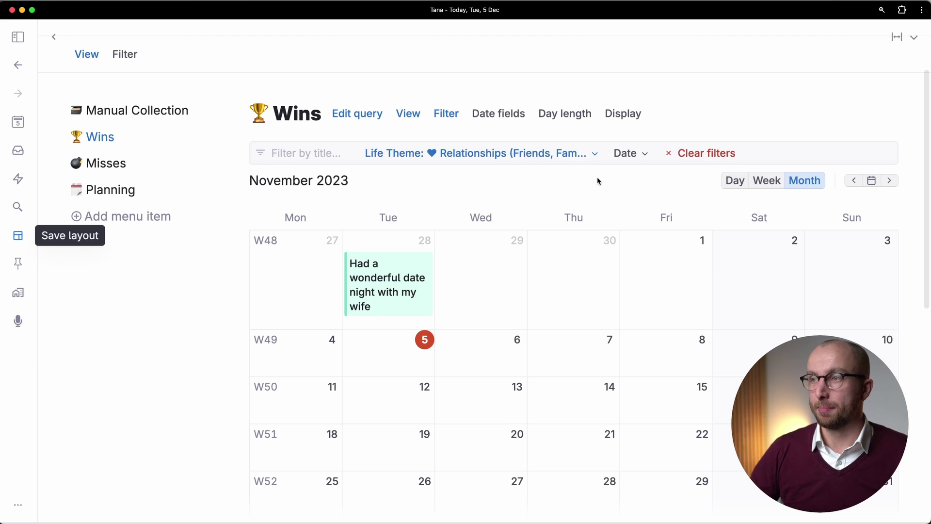
pyautogui.click(629, 154)
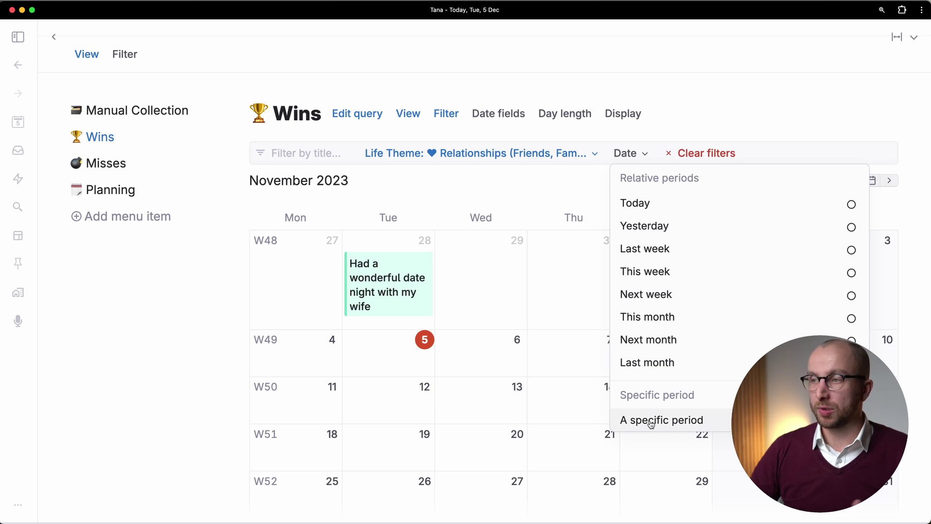
pyautogui.click(453, 180)
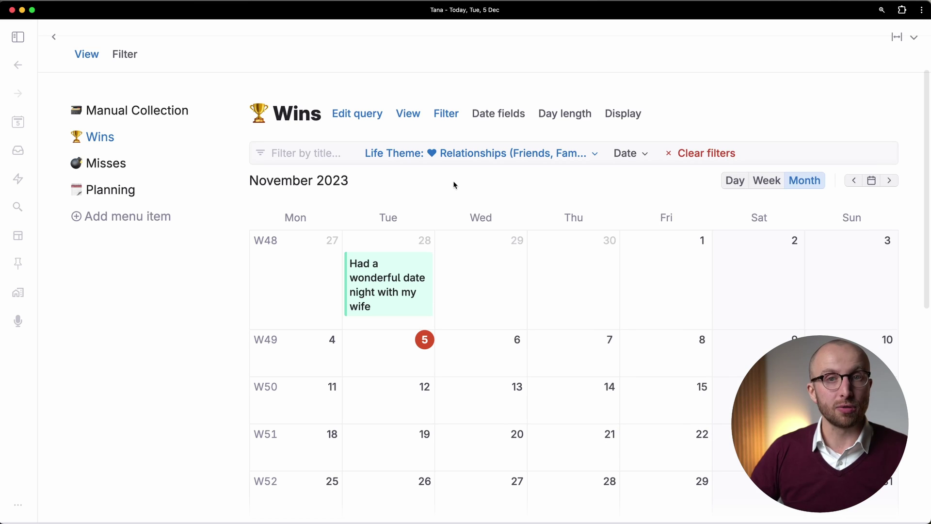
pyautogui.click(707, 155)
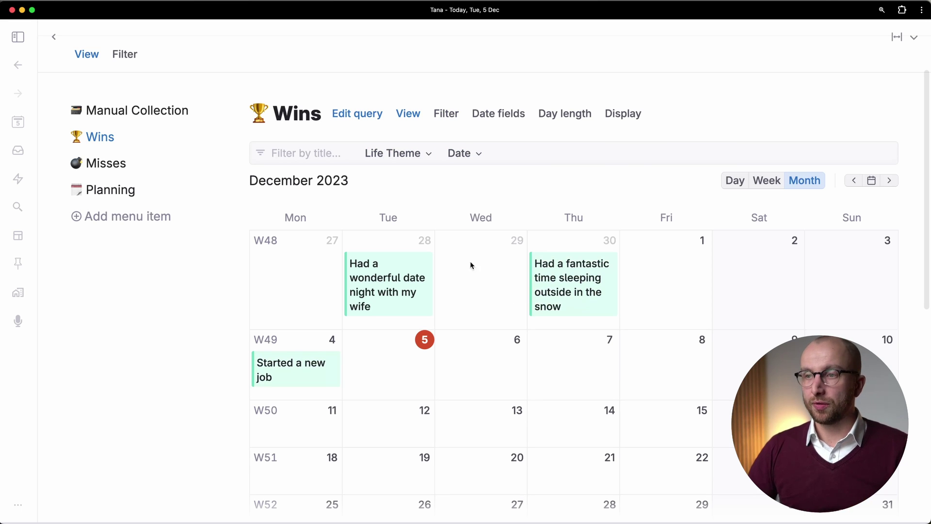
# Expand SC24-1 – Building Base in Planning, showing Mon, 1 Jan → Sun, 30 Jun 2024
pyautogui.click(138, 197)
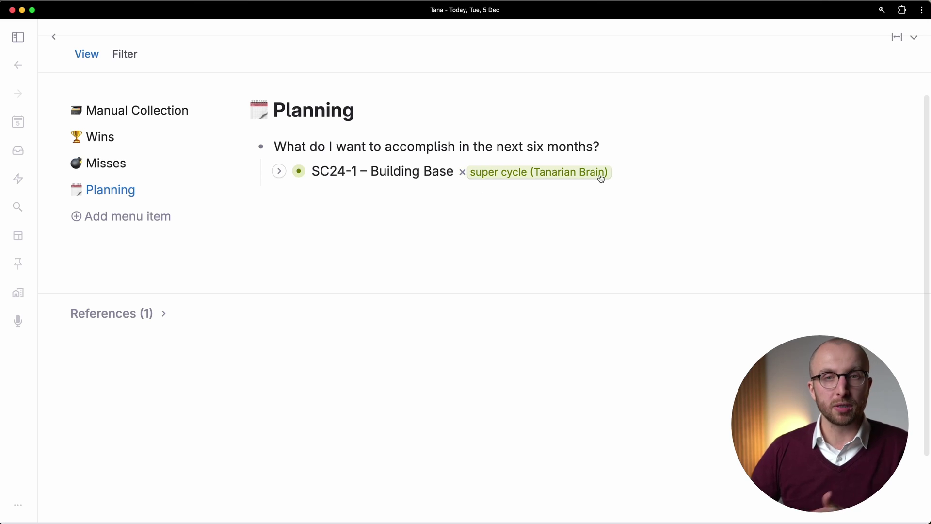
pyautogui.moveTo(602, 178)
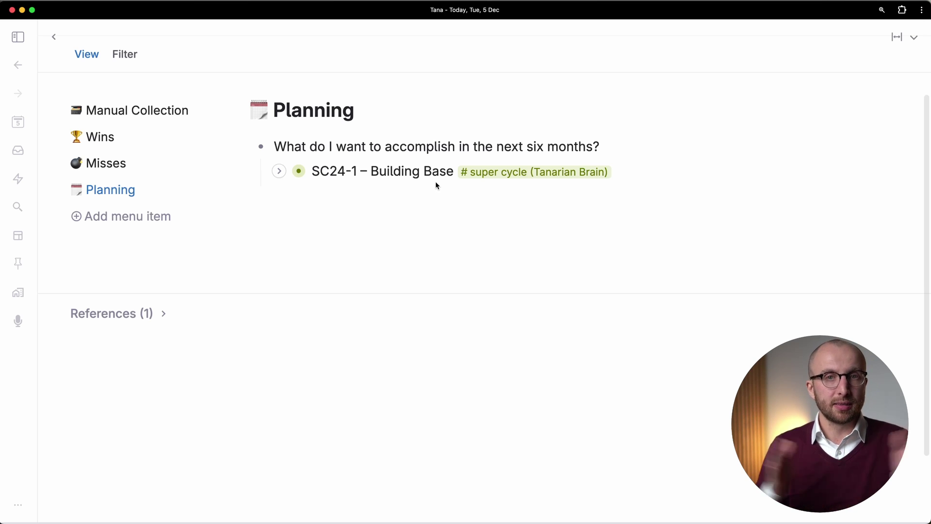
pyautogui.click(278, 171)
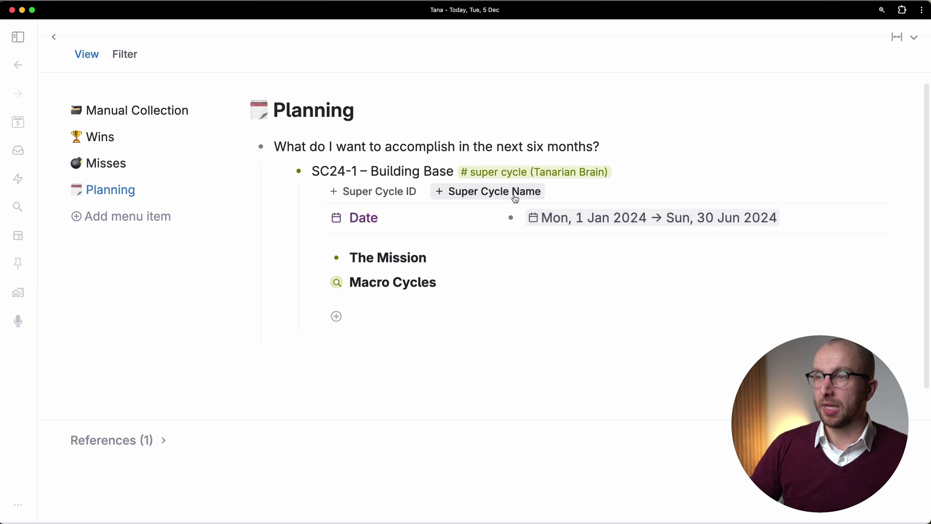